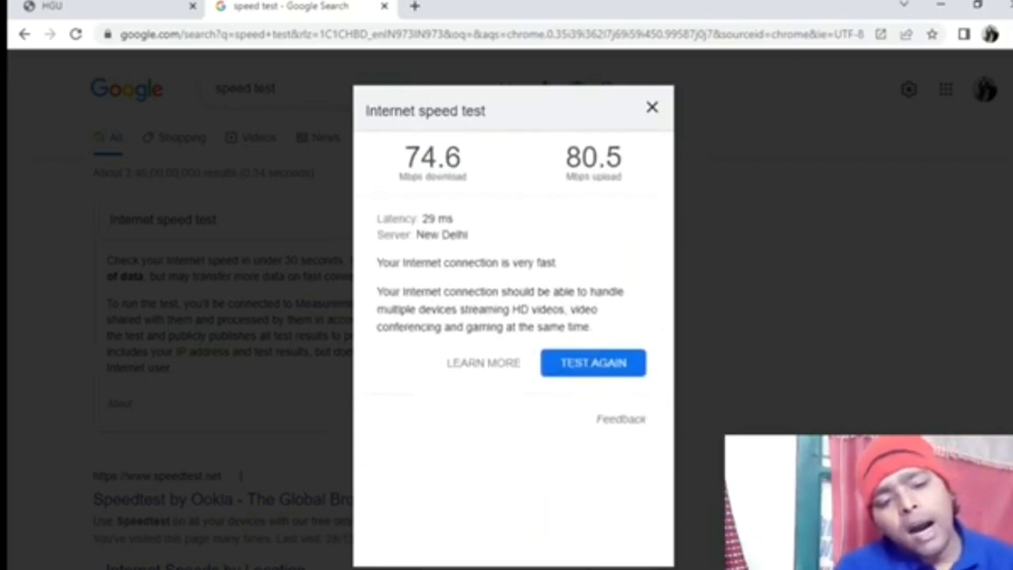
# - Close the wireless network list and open Google Chrome from the desktop
pyautogui.moveTo(422, 569)
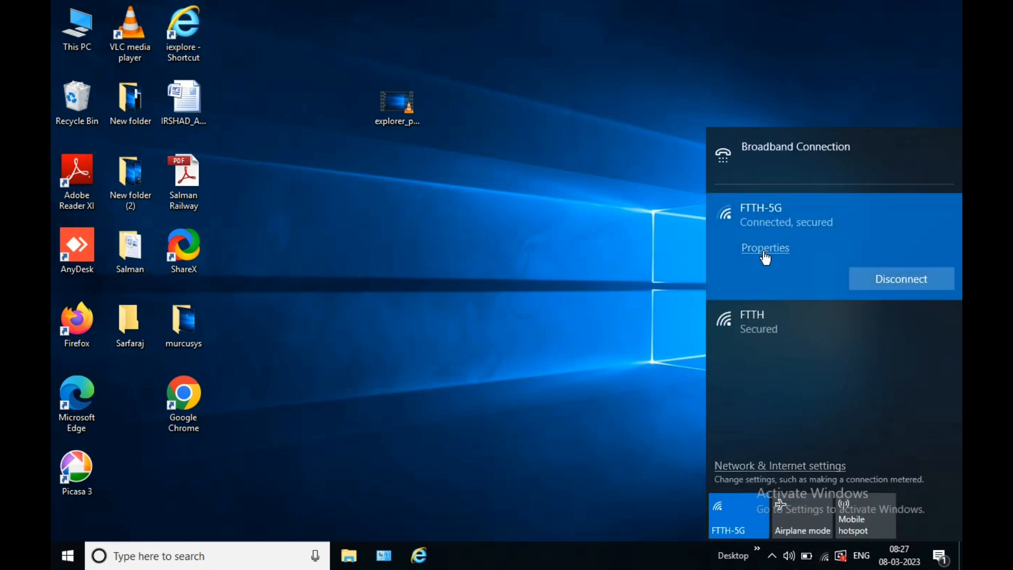
pyautogui.click(656, 328)
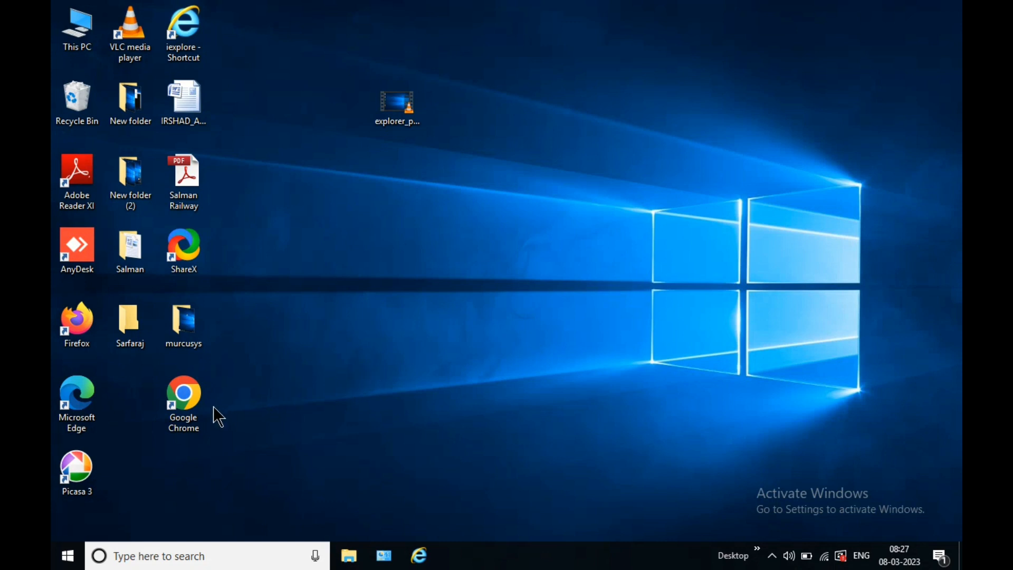
pyautogui.doubleClick(192, 405)
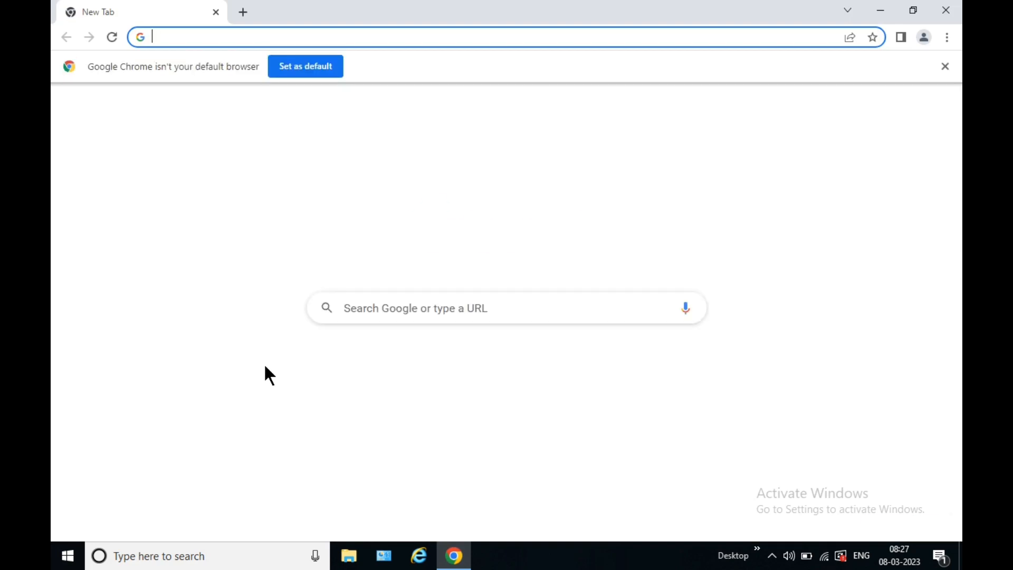
# - Open a Command Prompt, run ipconfig to find the Wi-Fi adapter's default gateway, and close the window
pyautogui.press('super+r')
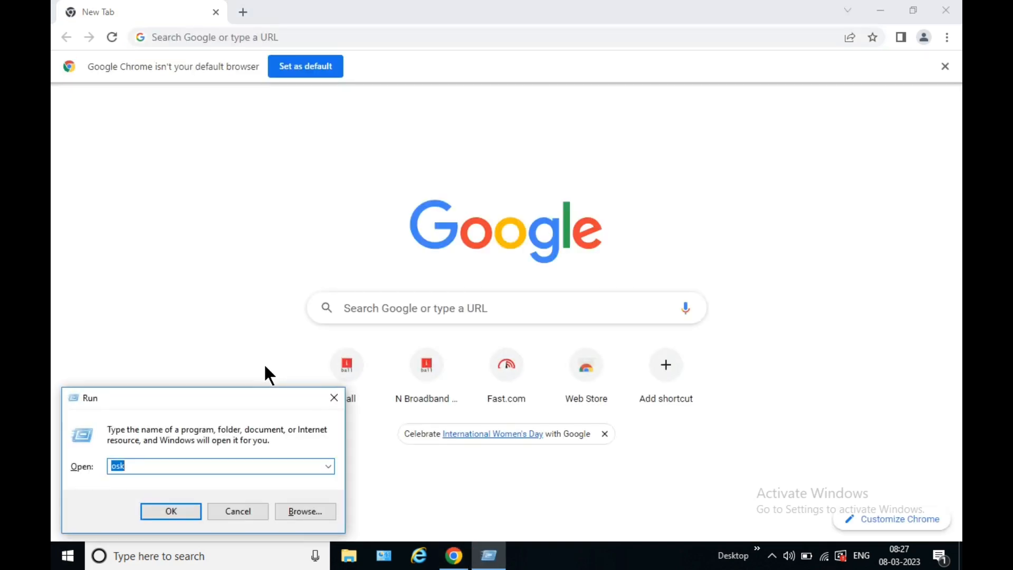
pyautogui.write('cmd')
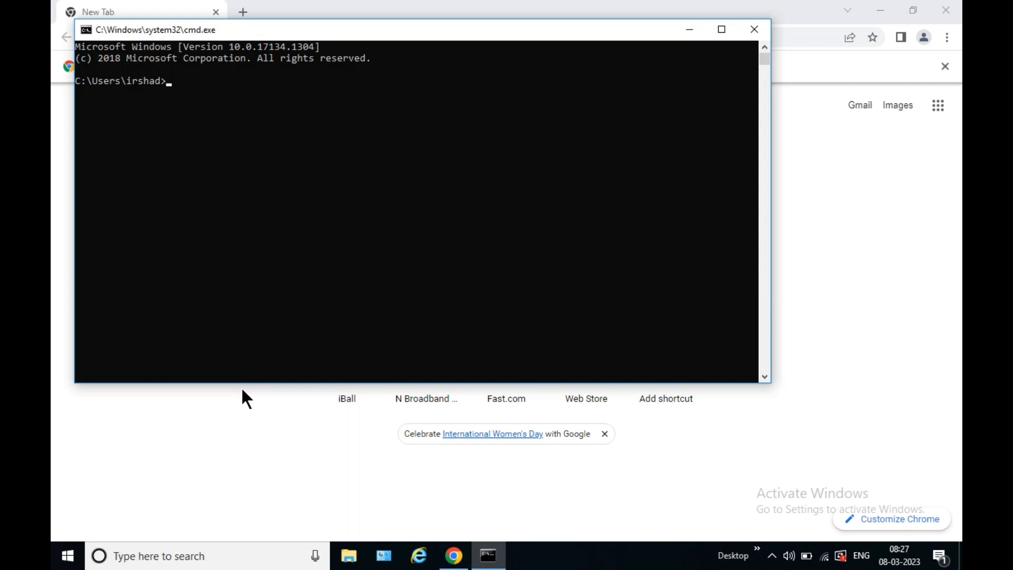
pyautogui.write('ipconfig')
pyautogui.press('Return')
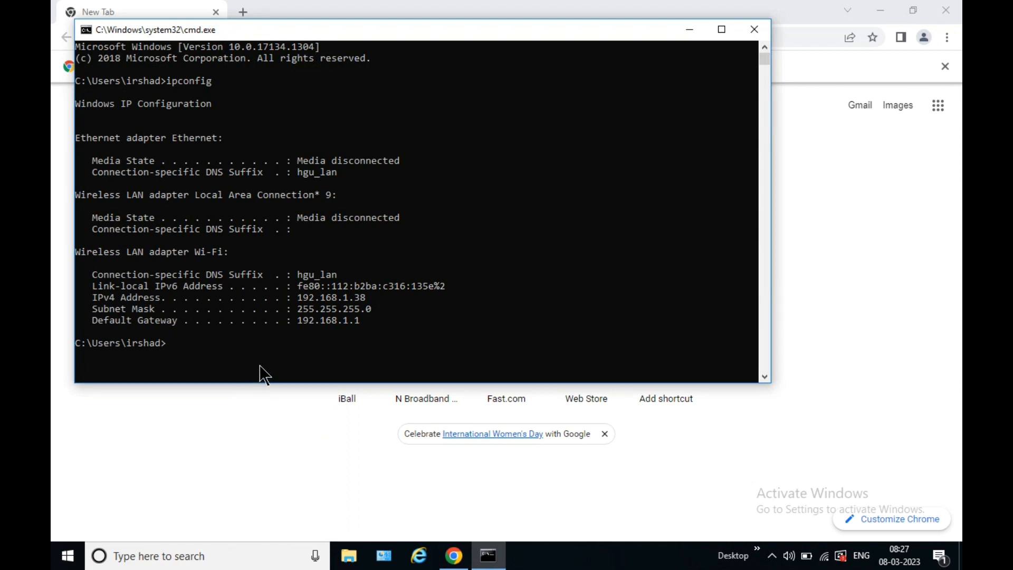
pyautogui.moveTo(364, 325); pyautogui.dragTo(88, 327)
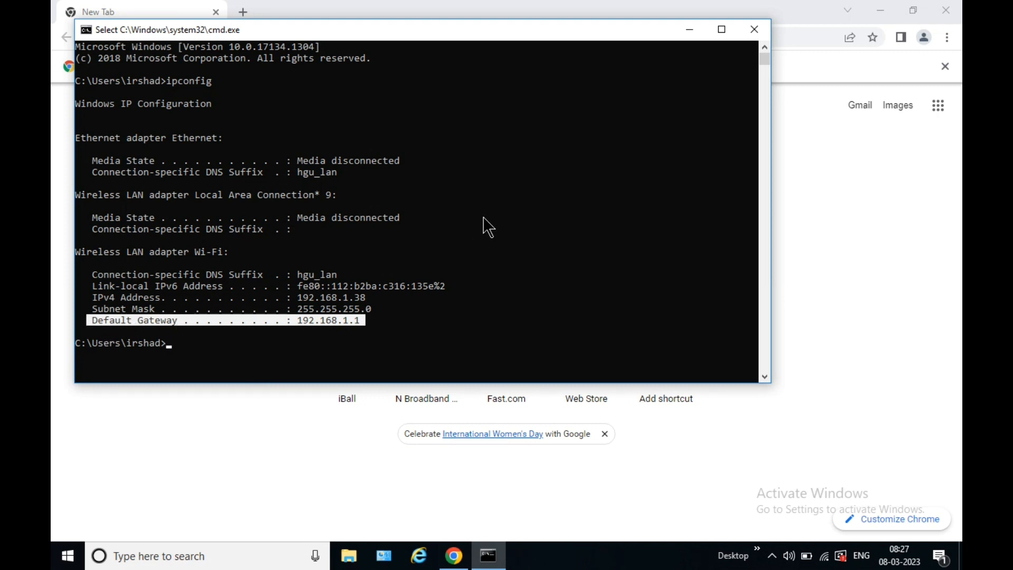
pyautogui.click(756, 27)
# - Open the router's login page at 192.168.1.1 in the browser
pyautogui.click(499, 39)
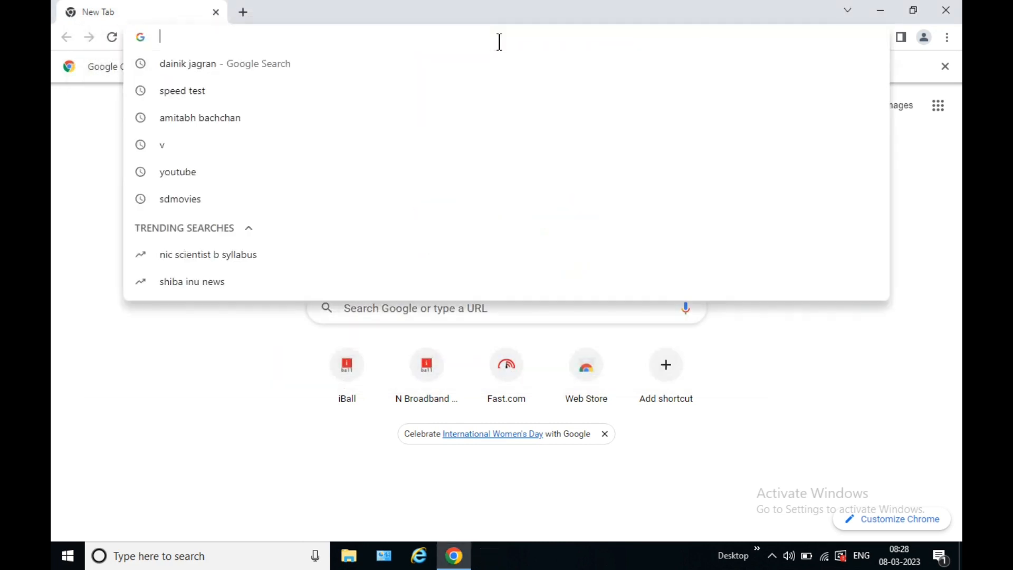
pyautogui.write('192')
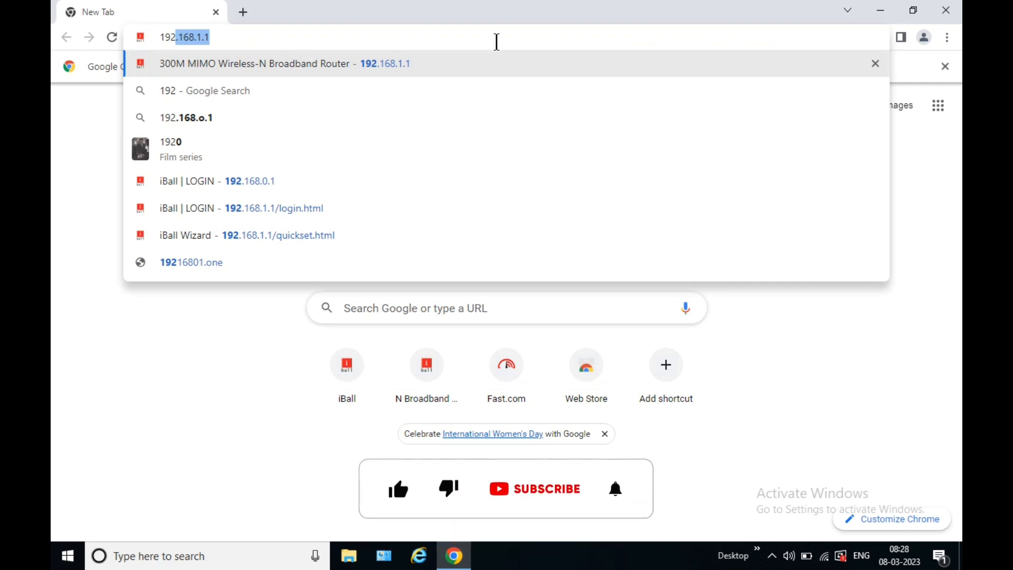
pyautogui.write('.168.1.1')
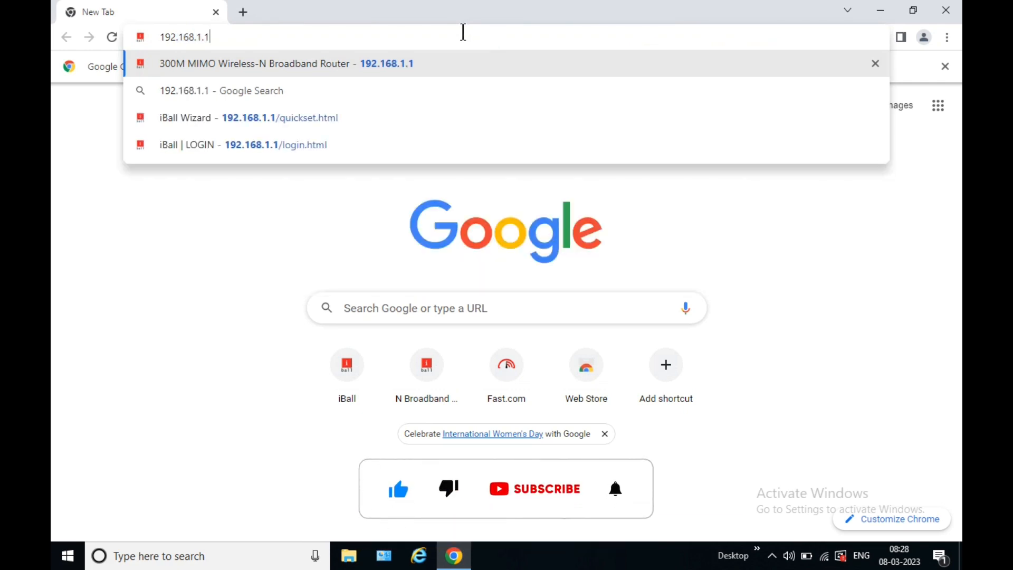
pyautogui.press('Return')
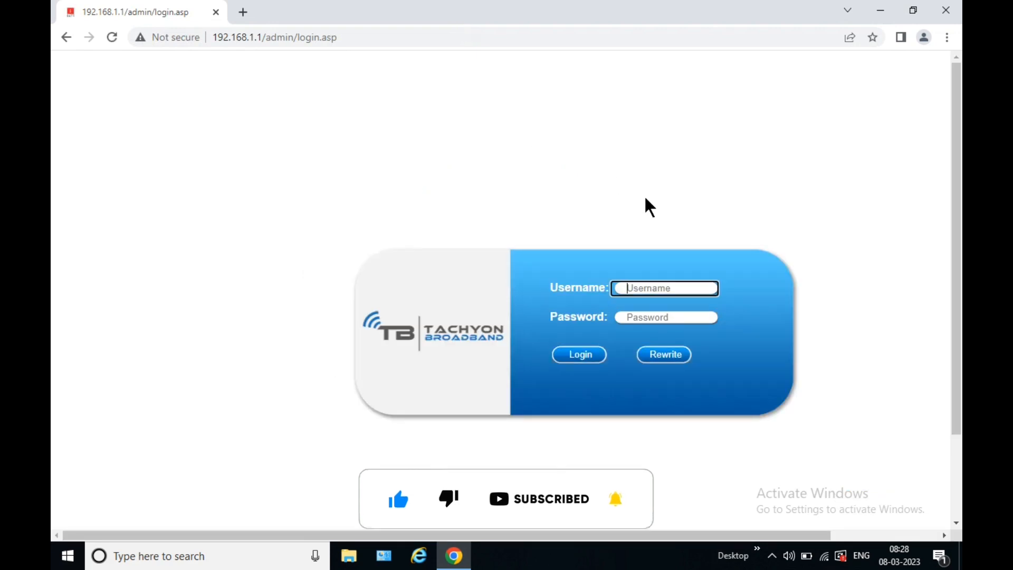
# - Log in to the router as adminisp with the account password, dismissing the breach notice and declining to save the password
pyautogui.write('ad')
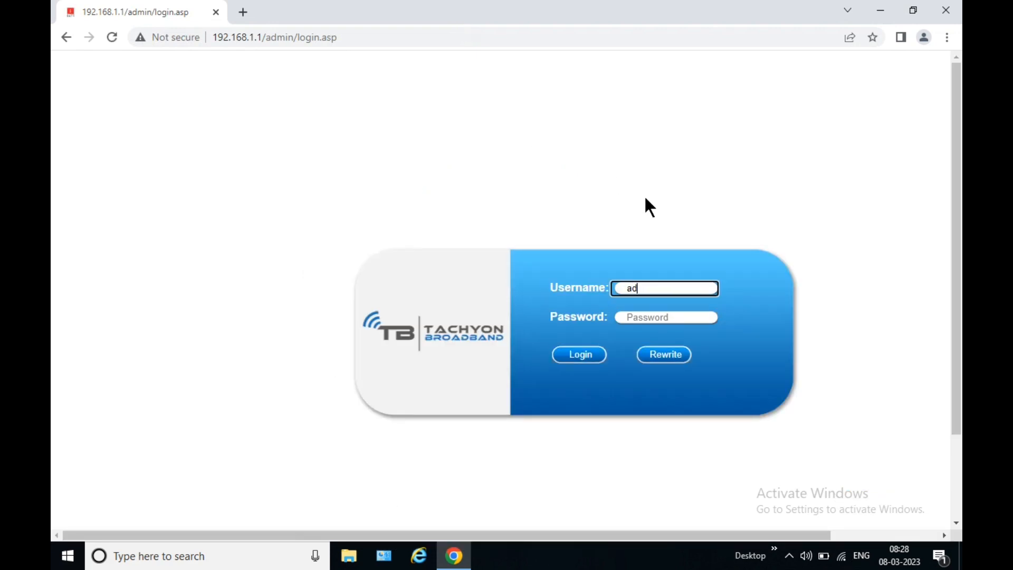
pyautogui.write('minisp')
pyautogui.press('Tab')
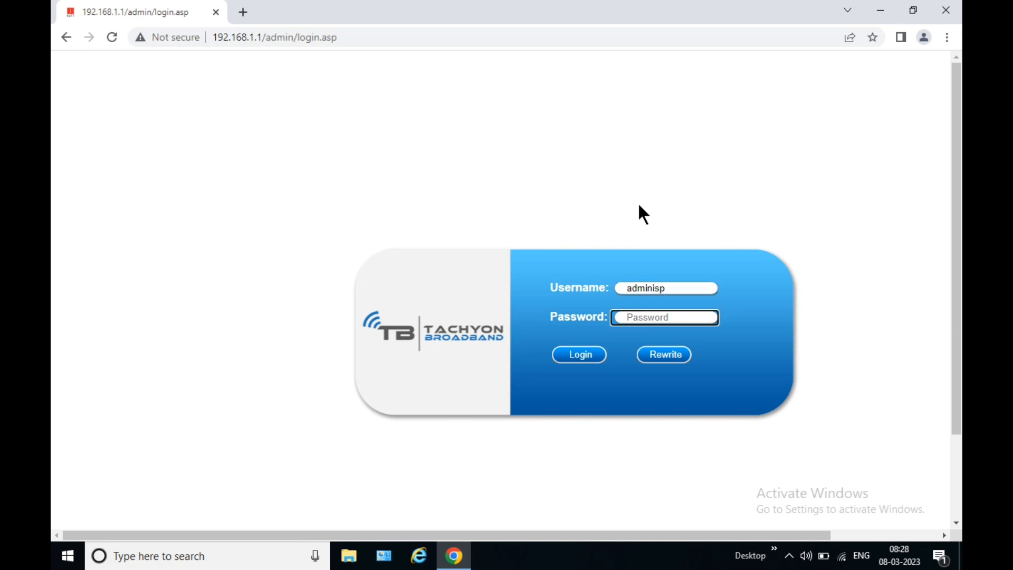
pyautogui.write('********')
pyautogui.click(582, 357)
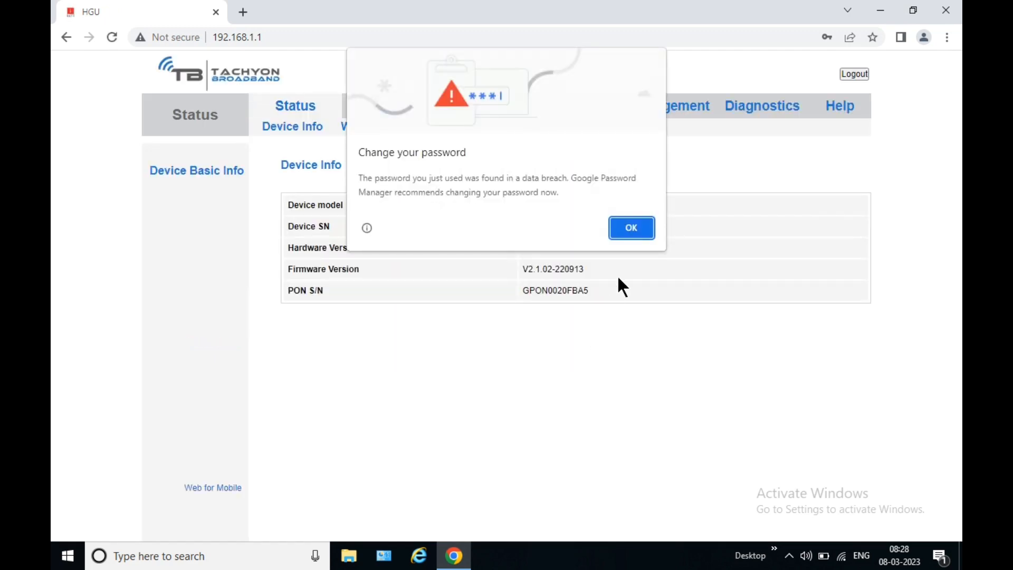
pyautogui.click(627, 226)
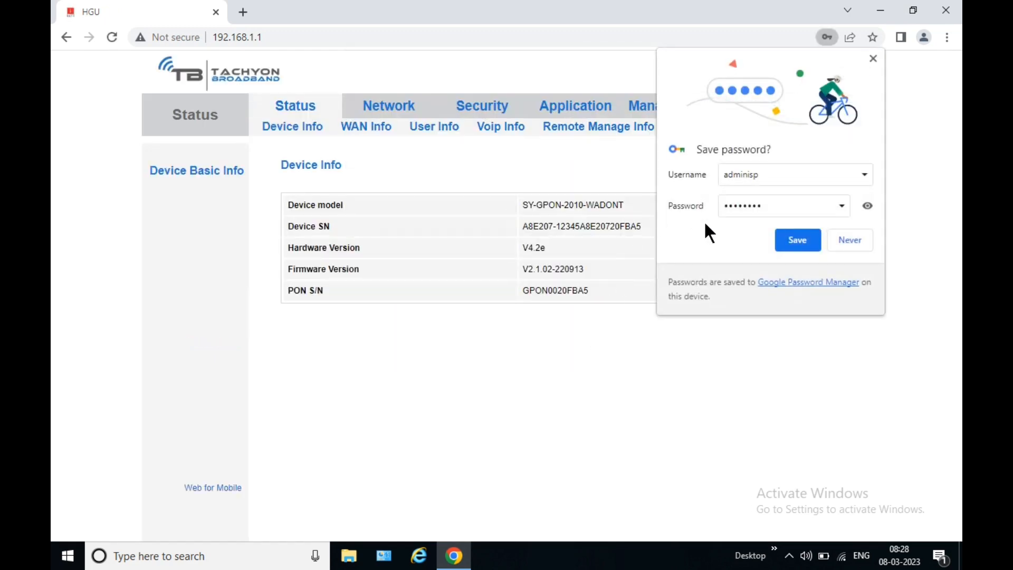
pyautogui.click(850, 243)
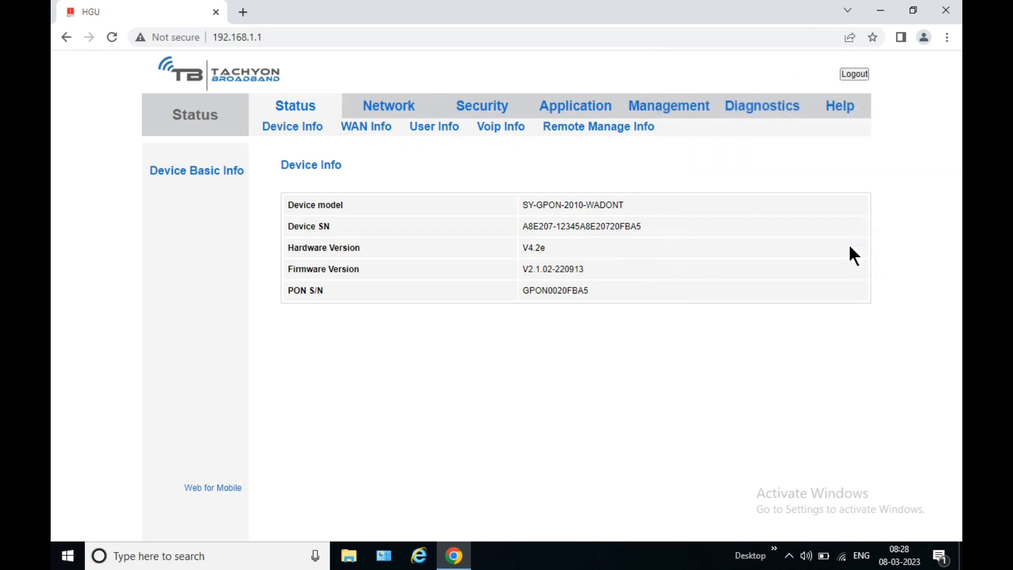
# - Open the Commit and Reboot page in the router's device management settings and read its heading
pyautogui.click(669, 118)
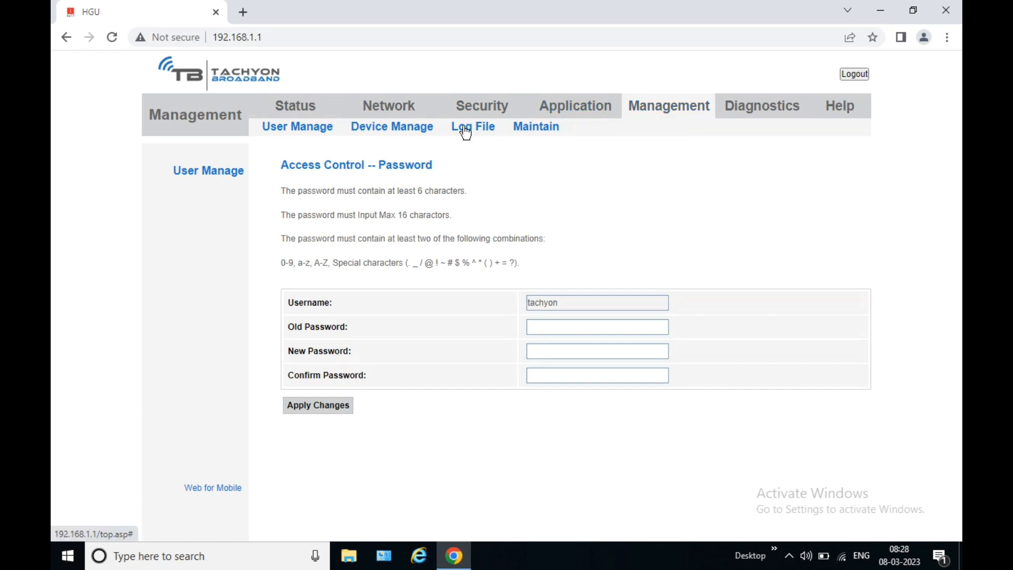
pyautogui.click(409, 133)
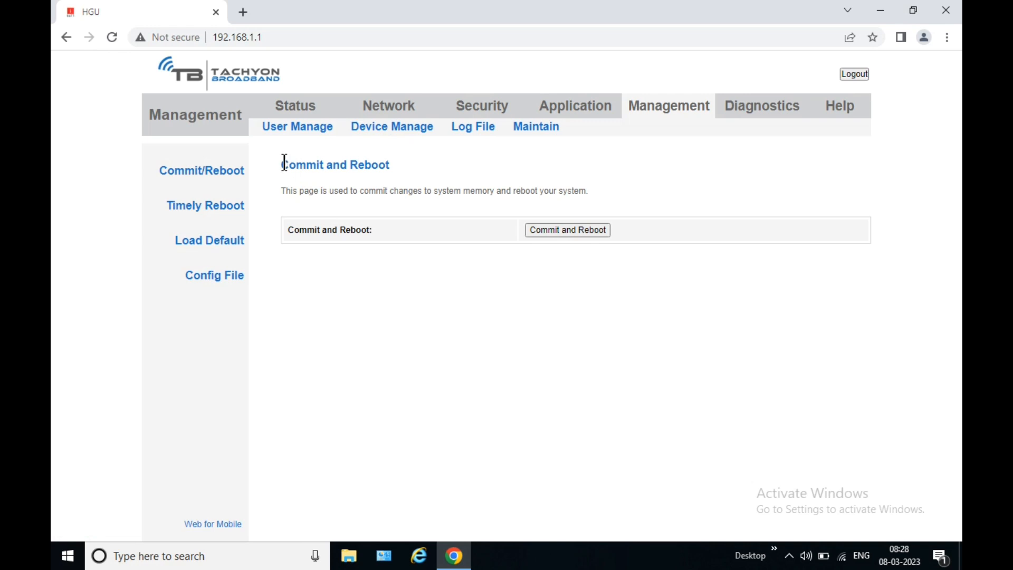
pyautogui.moveTo(284, 163); pyautogui.dragTo(366, 171)
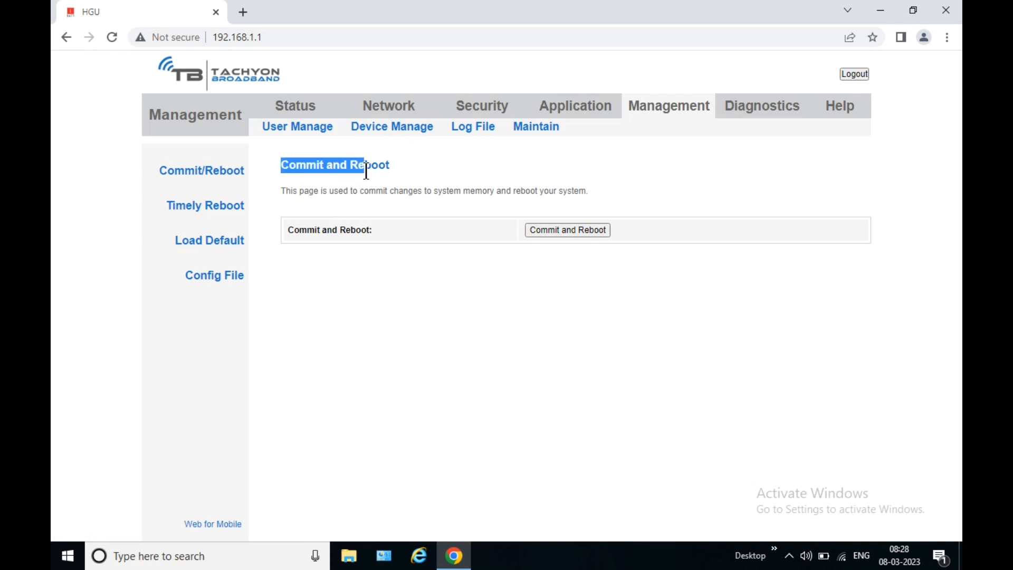
pyautogui.click(393, 173)
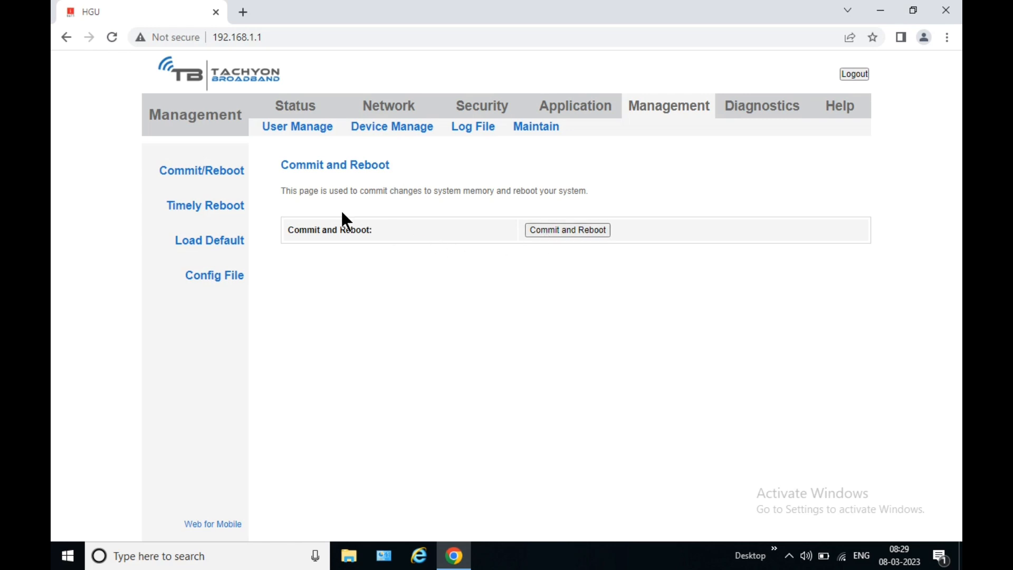
# - In the Timely Reboot settings, check the current time, enable Monday and set the reboot hour to 9
pyautogui.click(213, 206)
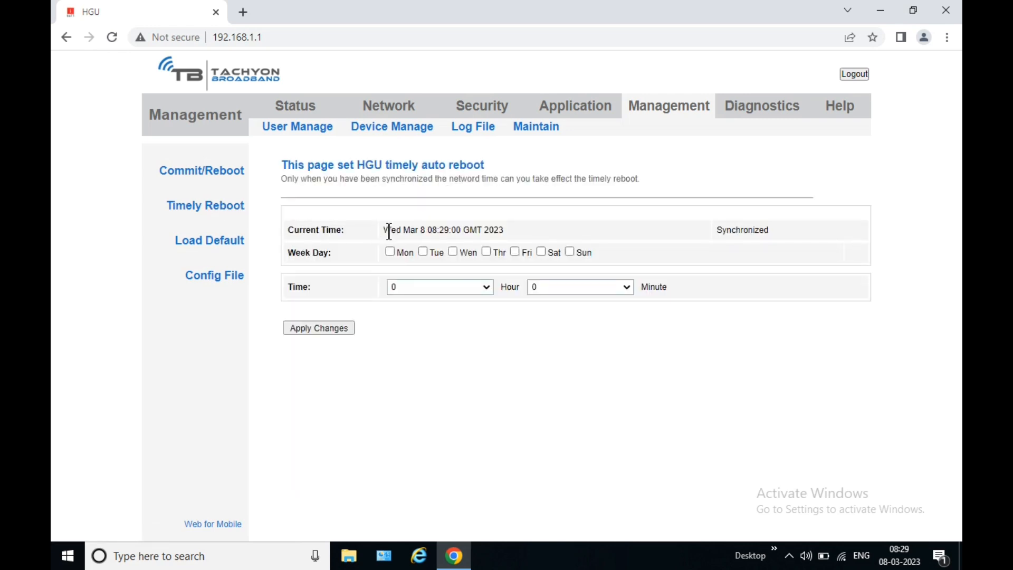
pyautogui.moveTo(384, 229); pyautogui.dragTo(489, 225)
pyautogui.click(516, 227)
pyautogui.click(483, 286)
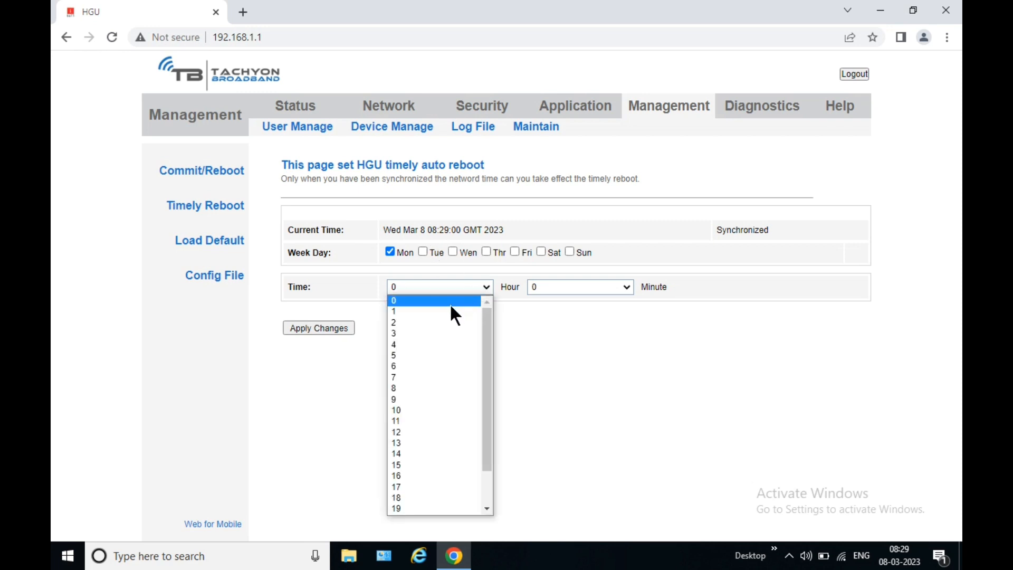
pyautogui.click(414, 399)
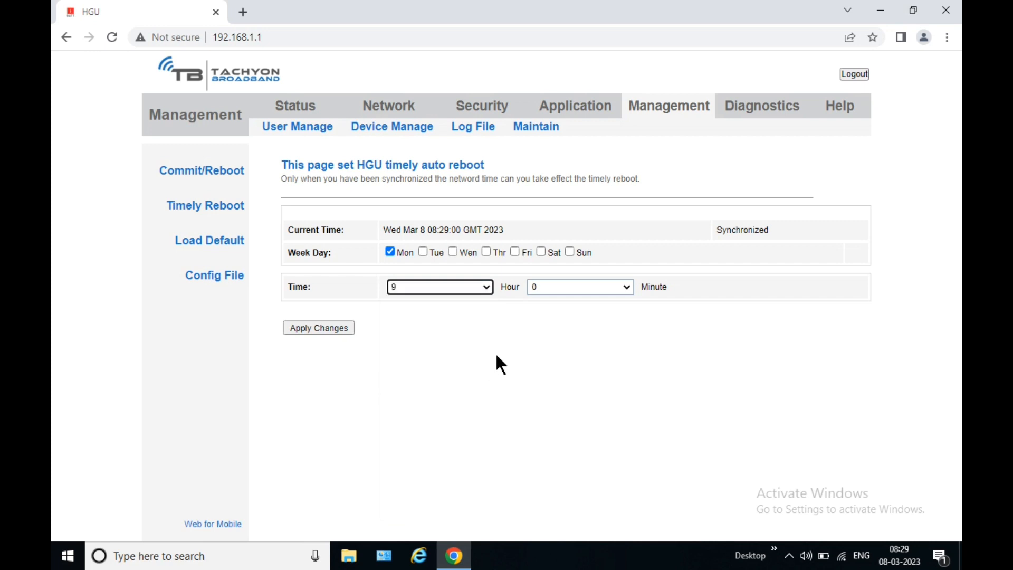
# - Set the timely reboot minute to 30 and apply the schedule changes
pyautogui.click(612, 288)
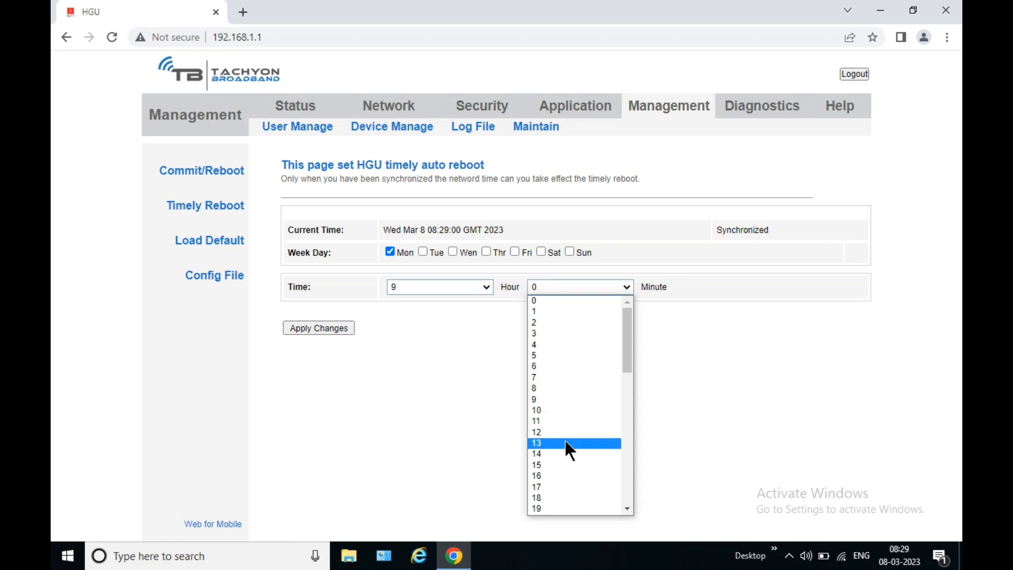
pyautogui.click(552, 410)
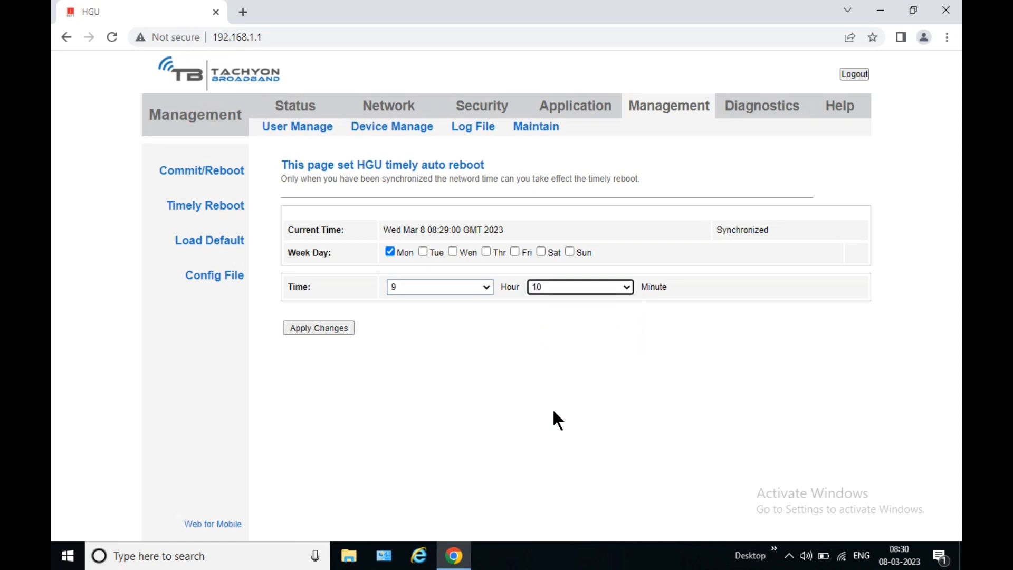
pyautogui.click(620, 286)
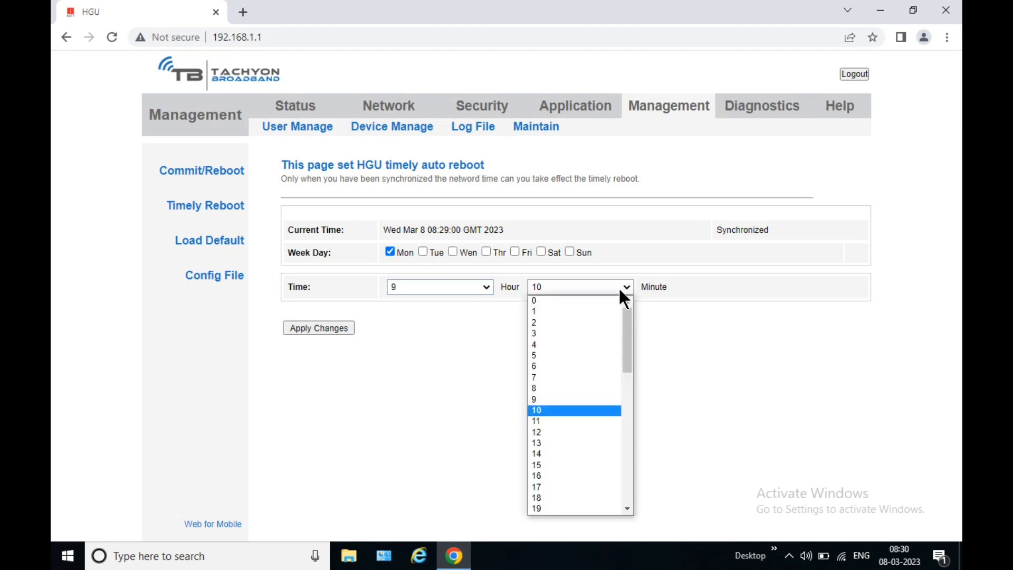
pyautogui.click(626, 390)
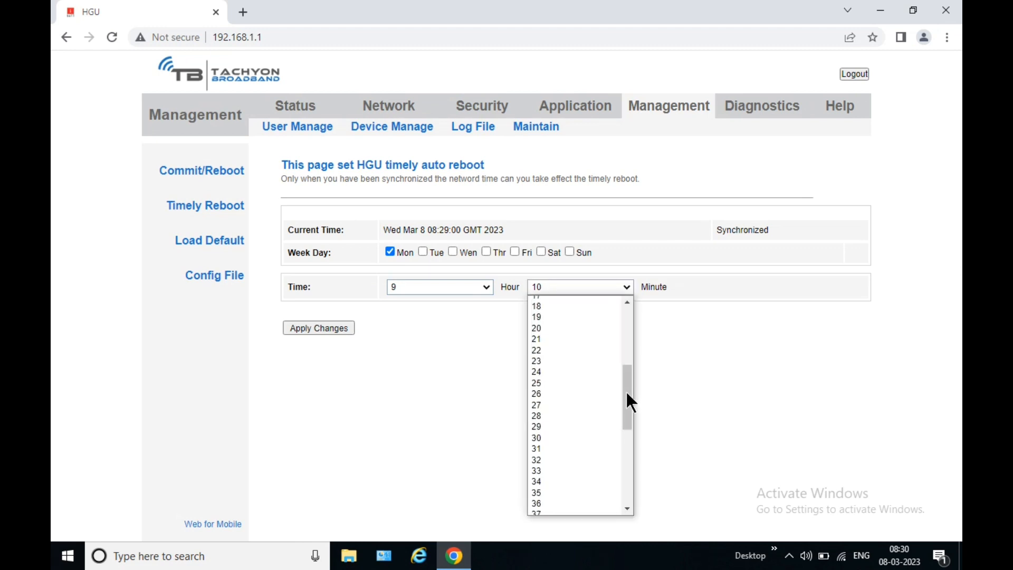
pyautogui.click(545, 438)
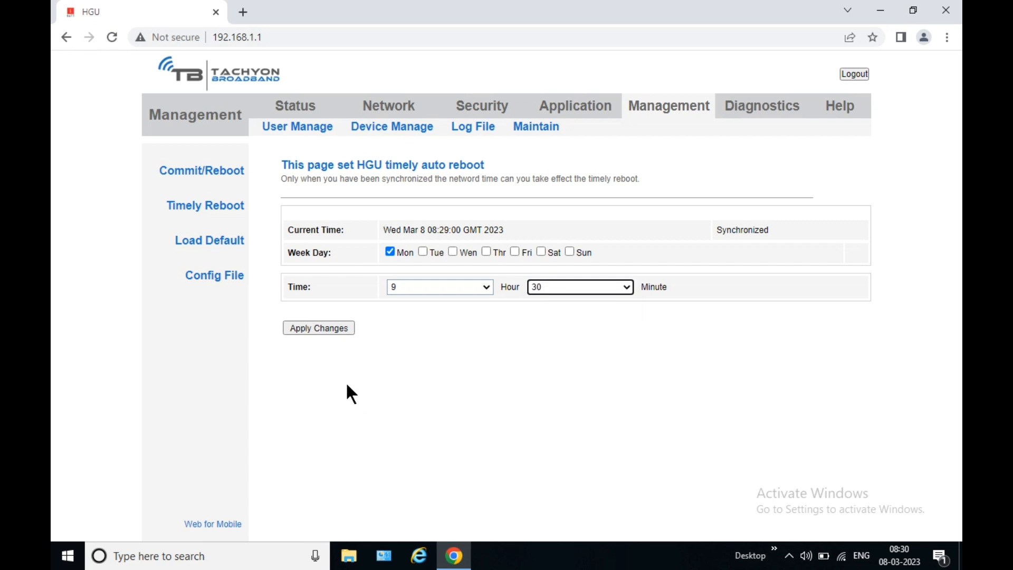
pyautogui.click(324, 330)
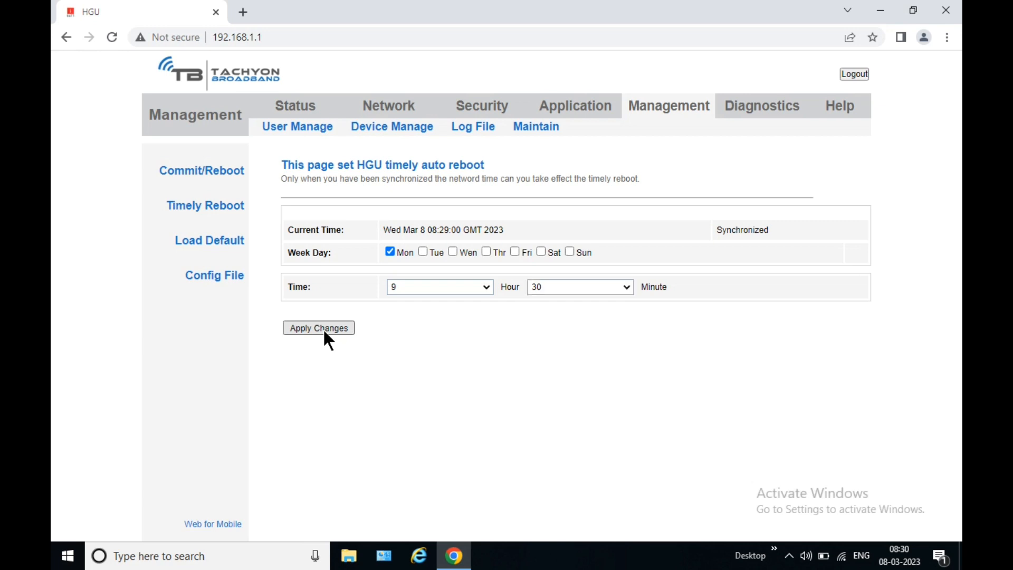
pyautogui.click(320, 327)
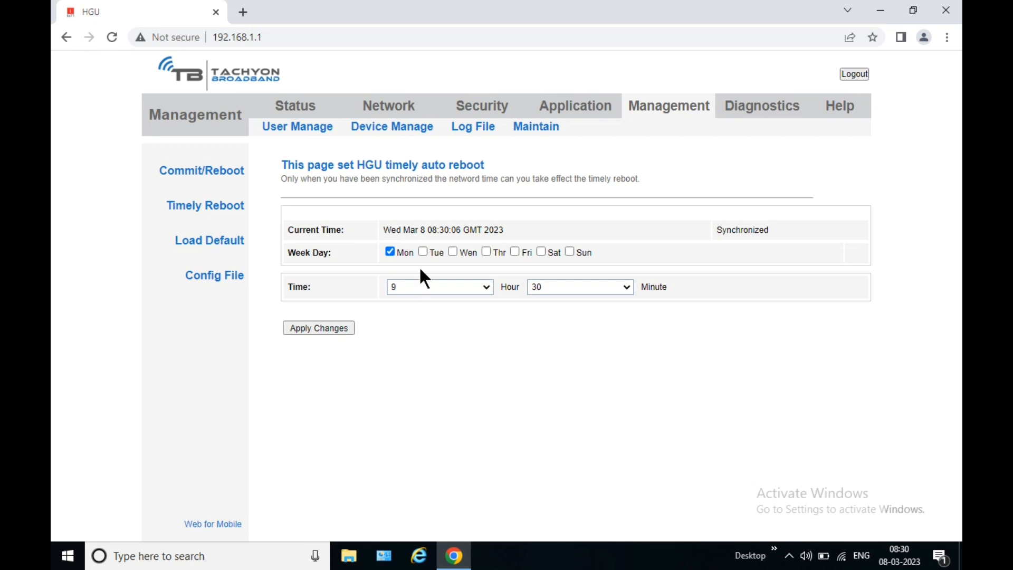
# - Commit the changes and reboot the router, and check the computer's Wi-Fi connection
pyautogui.click(223, 176)
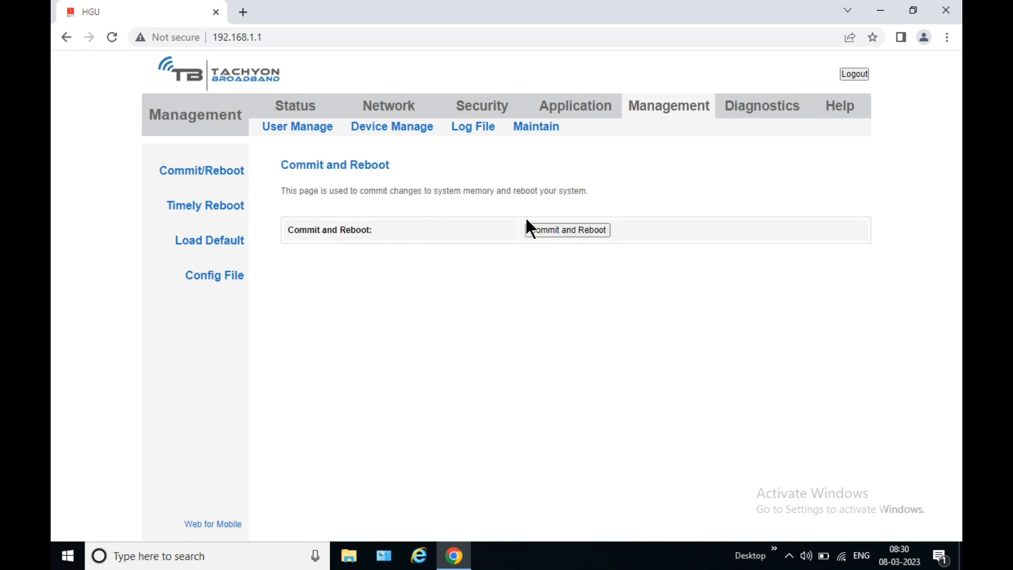
pyautogui.click(561, 228)
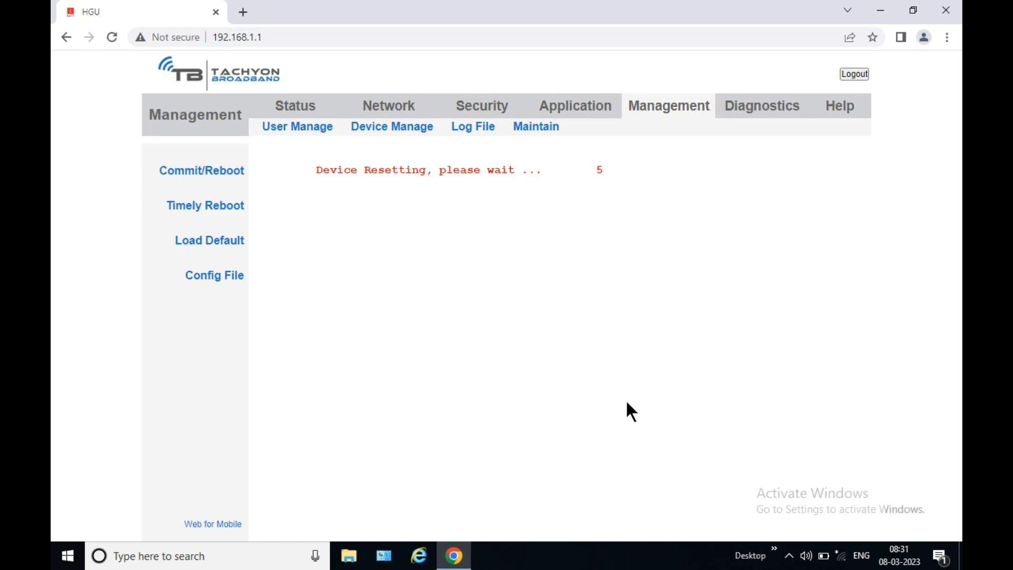
pyautogui.click(844, 556)
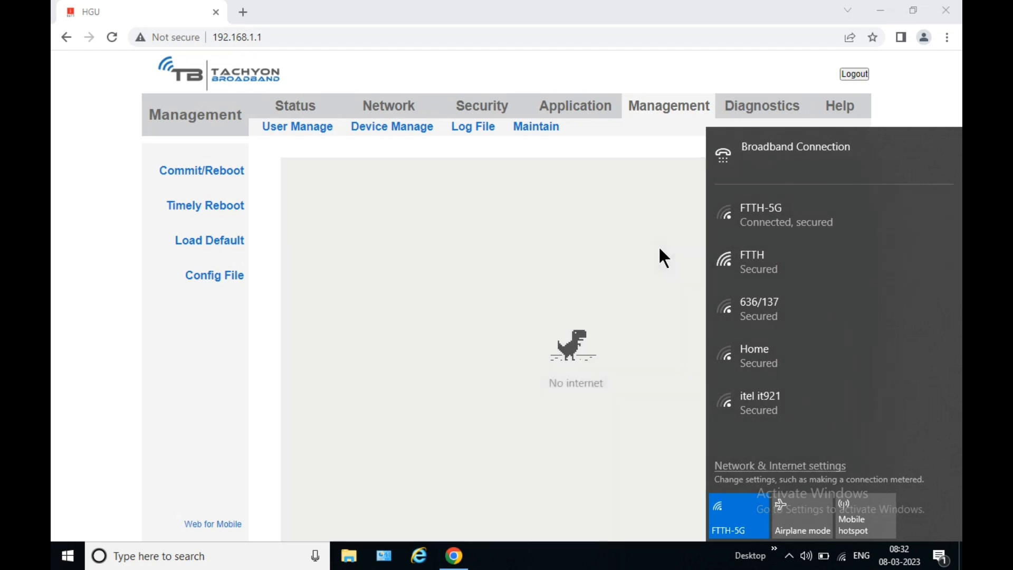
pyautogui.click(660, 250)
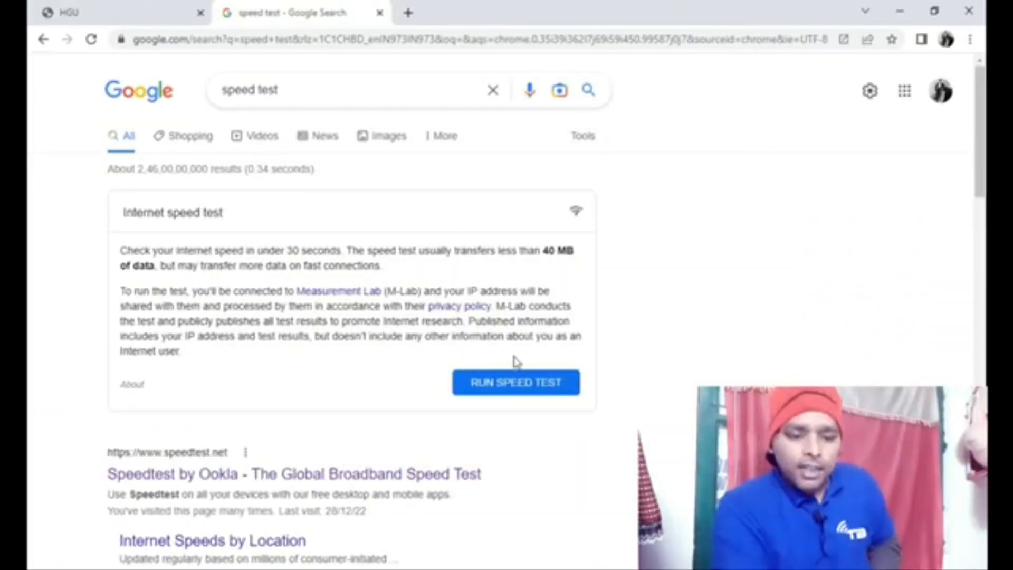
# - Run Google's internet speed test to measure the connection
pyautogui.click(510, 387)
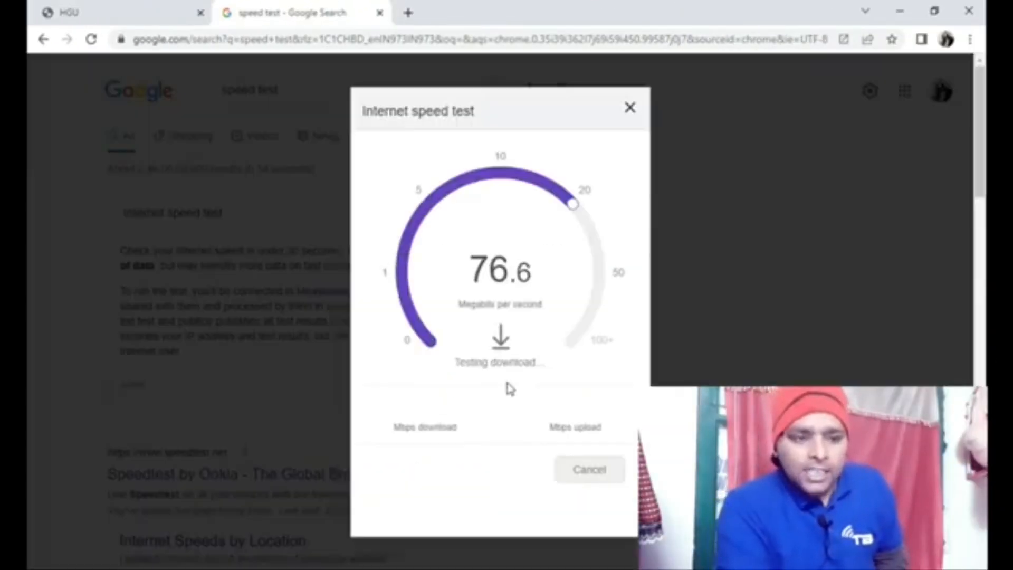